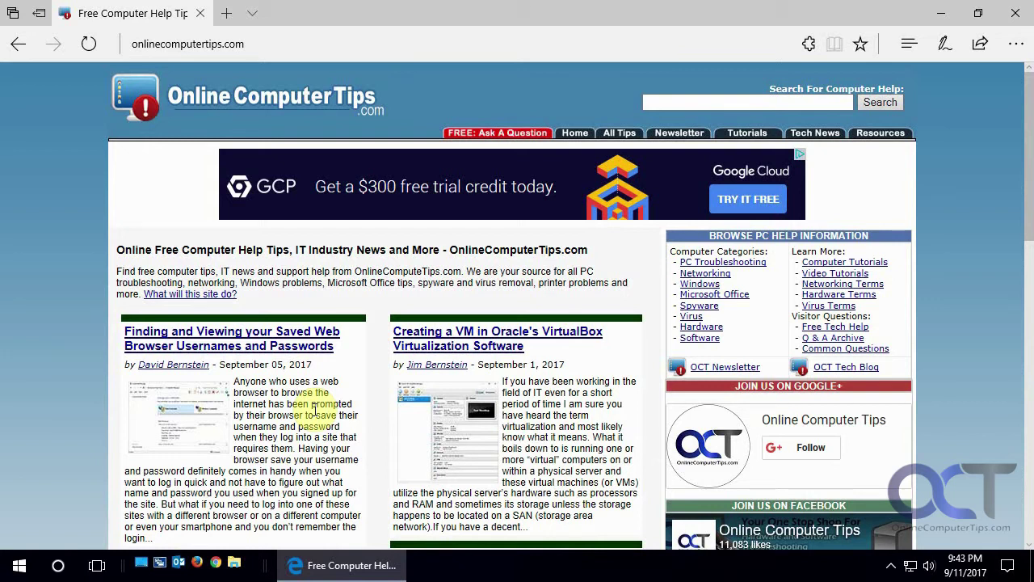
Search 'settings' from the Classic Shell Start menu and launch the Windows Settings app.
click(19, 566)
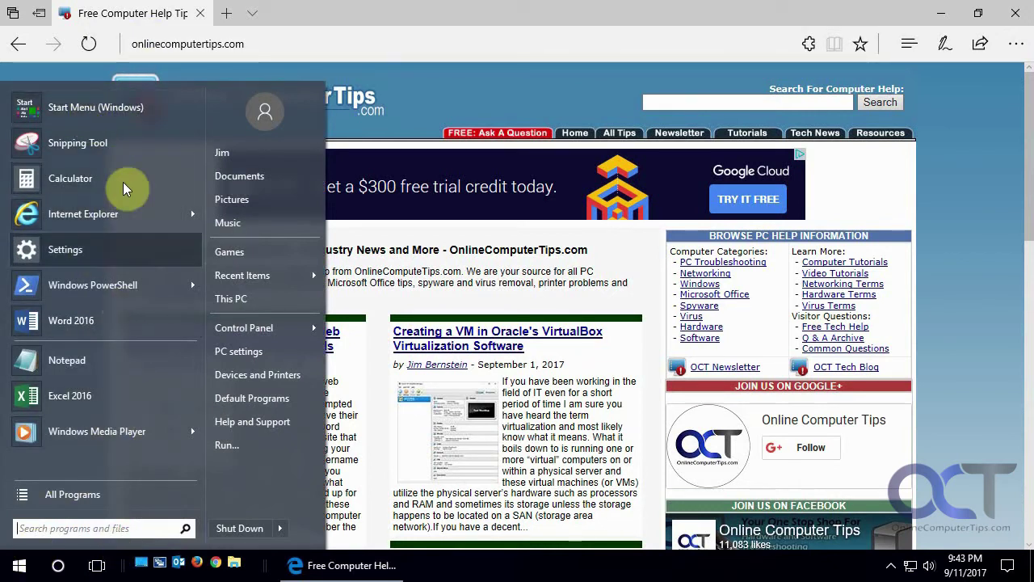
click(107, 529)
text(s)
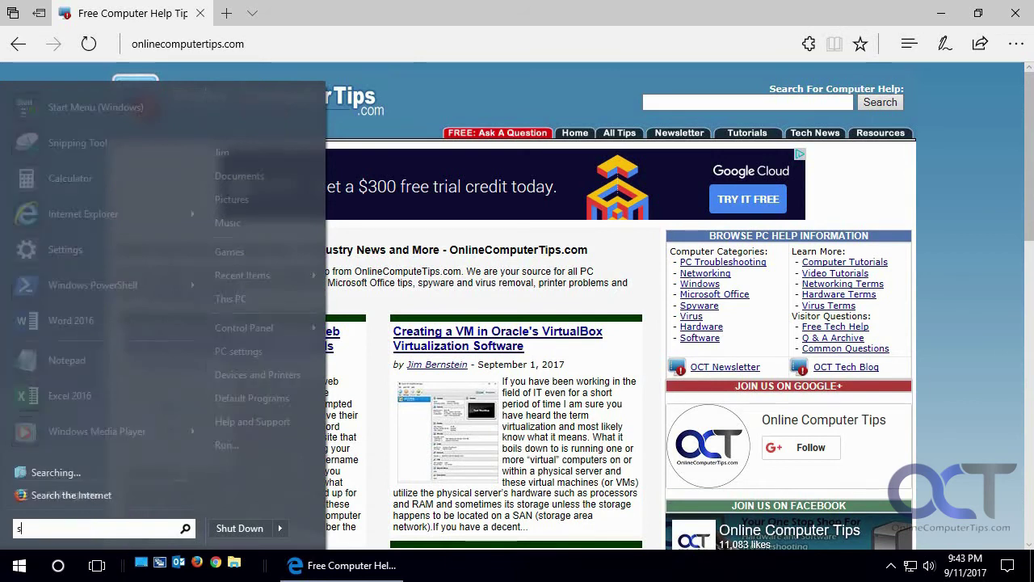
text(ettings)
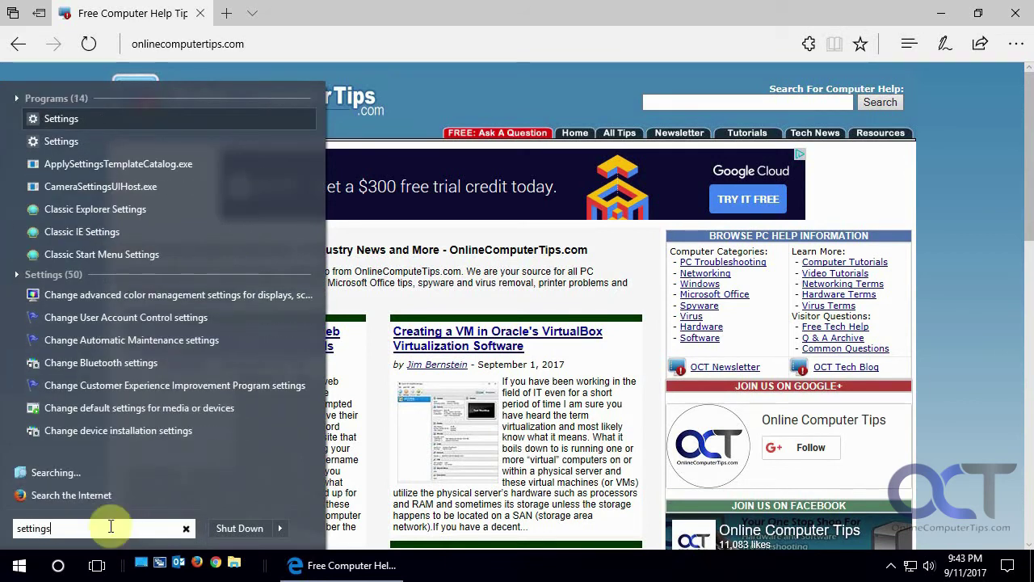
click(53, 119)
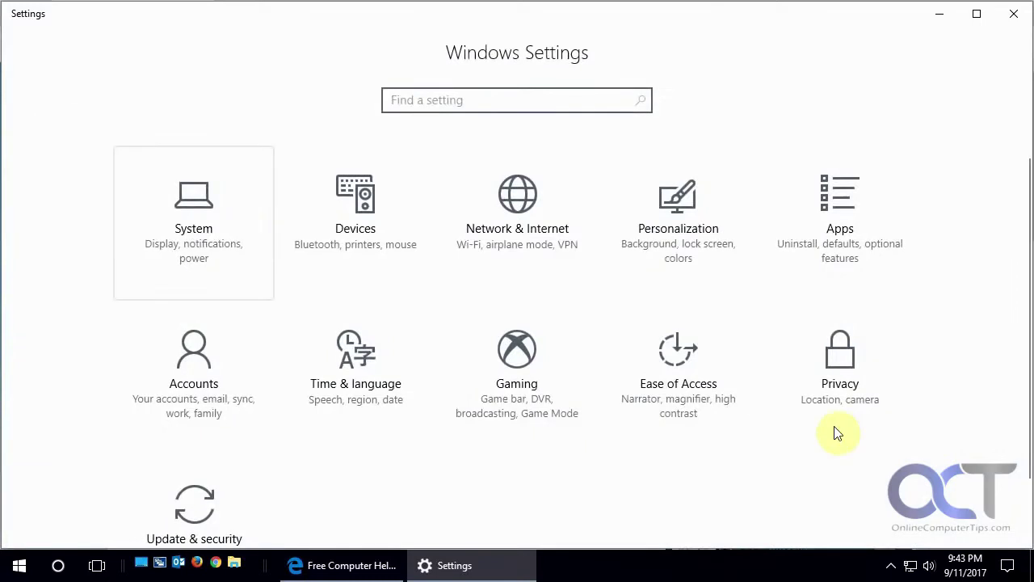
Open Privacy and confirm advertising ID, language-list and app-launch tracking toggles on General are Off.
click(843, 379)
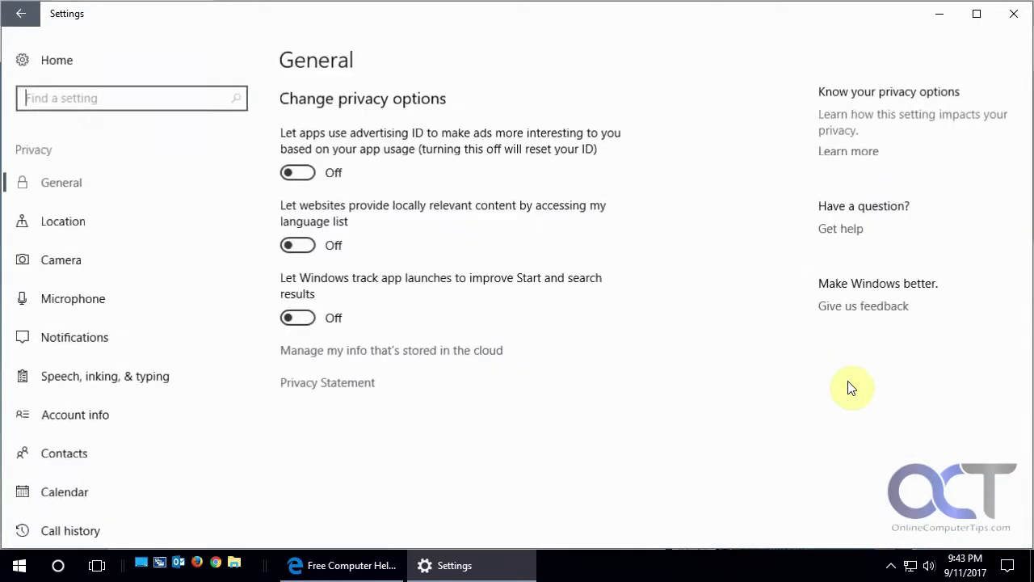
click(90, 184)
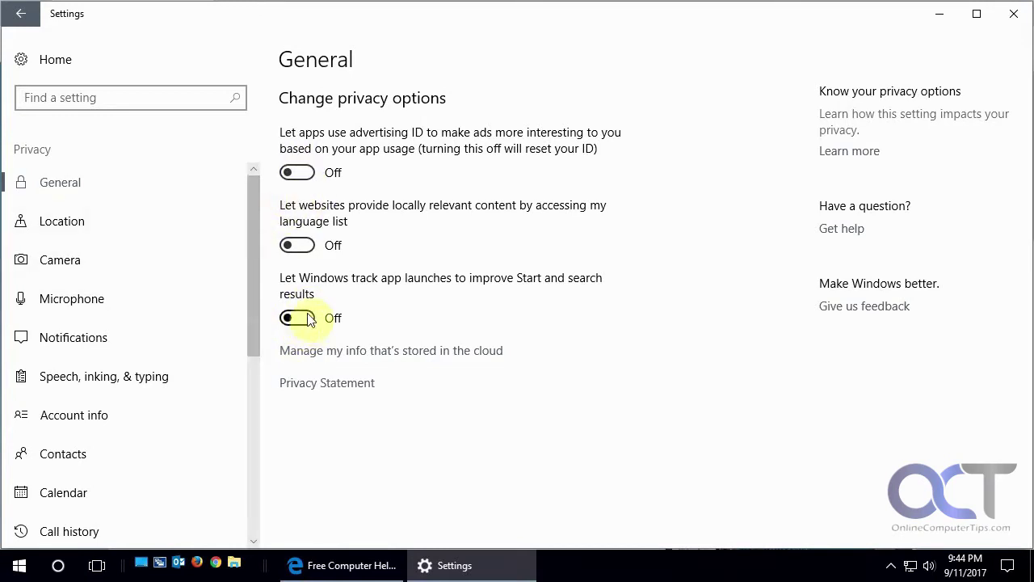
Open the Location privacy page and scroll through its settings.
click(48, 215)
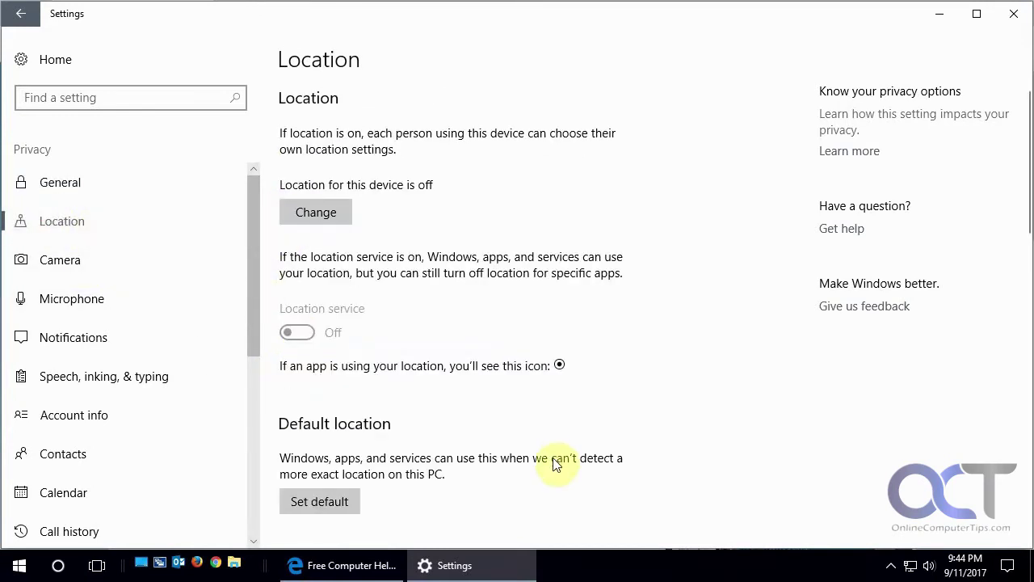
scroll(497, 424, down, 10)
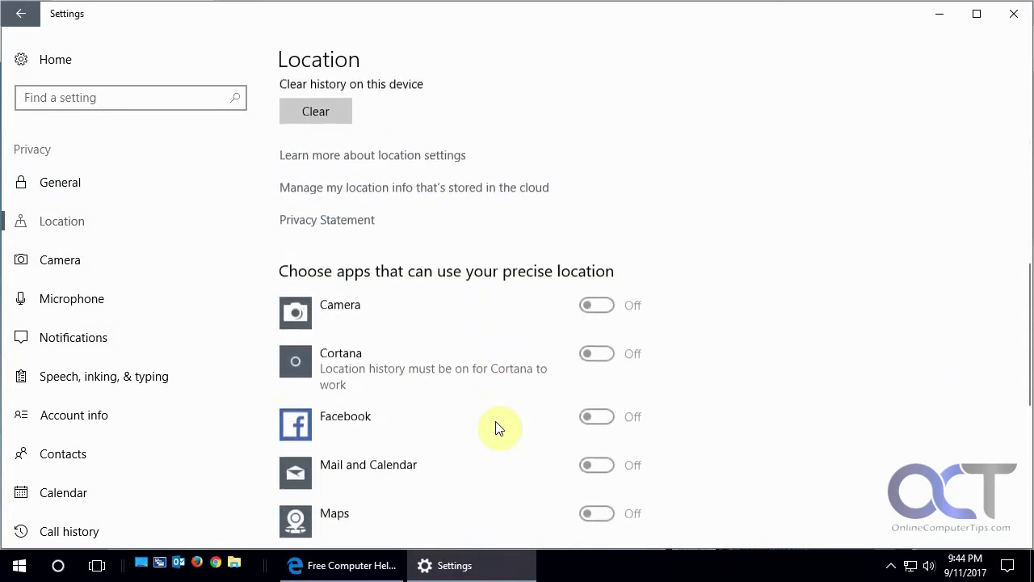
scroll(498, 429, down, 10)
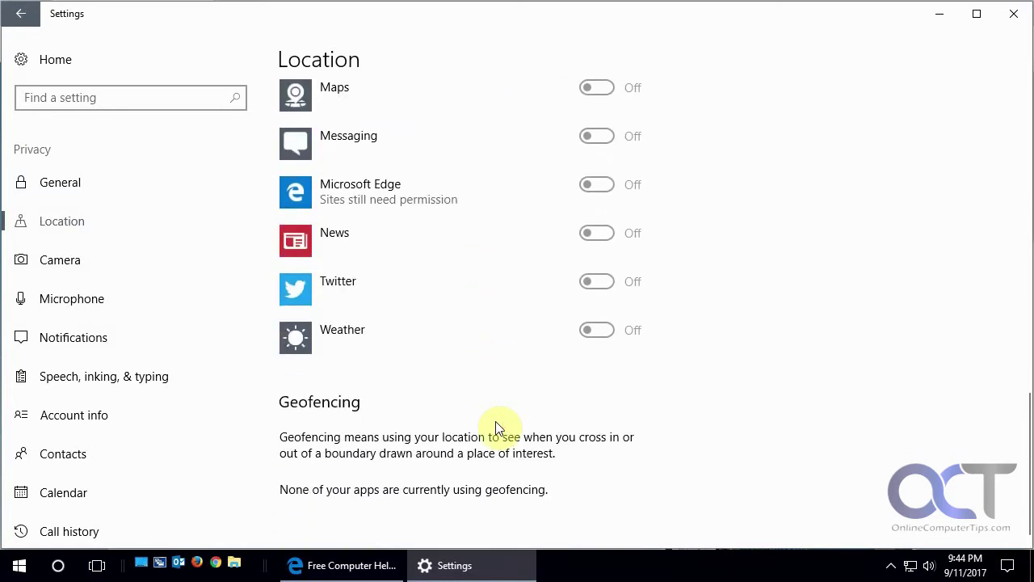
scroll(498, 429, up, 15)
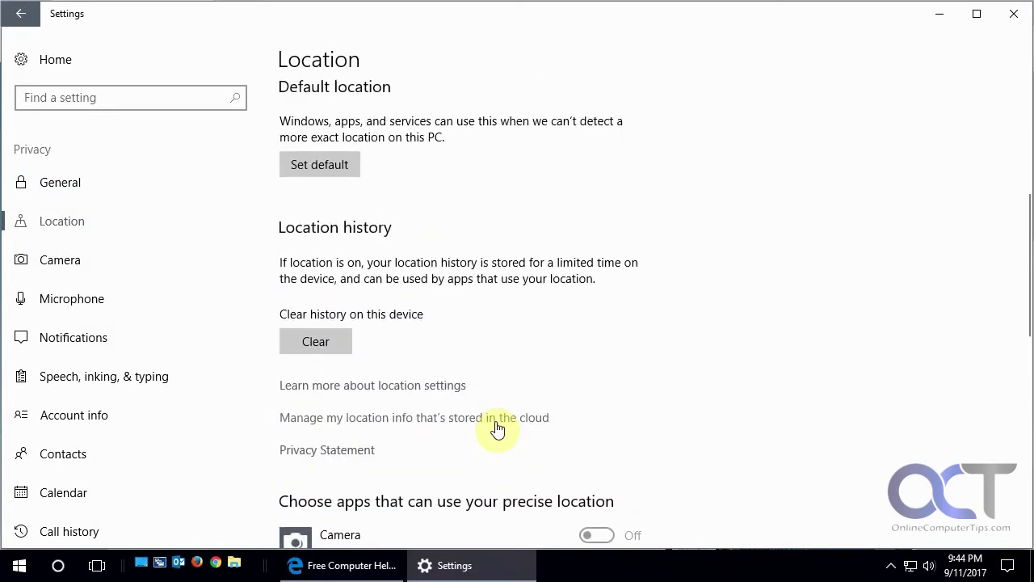
scroll(566, 421, down, 2)
scroll(570, 420, up, 3)
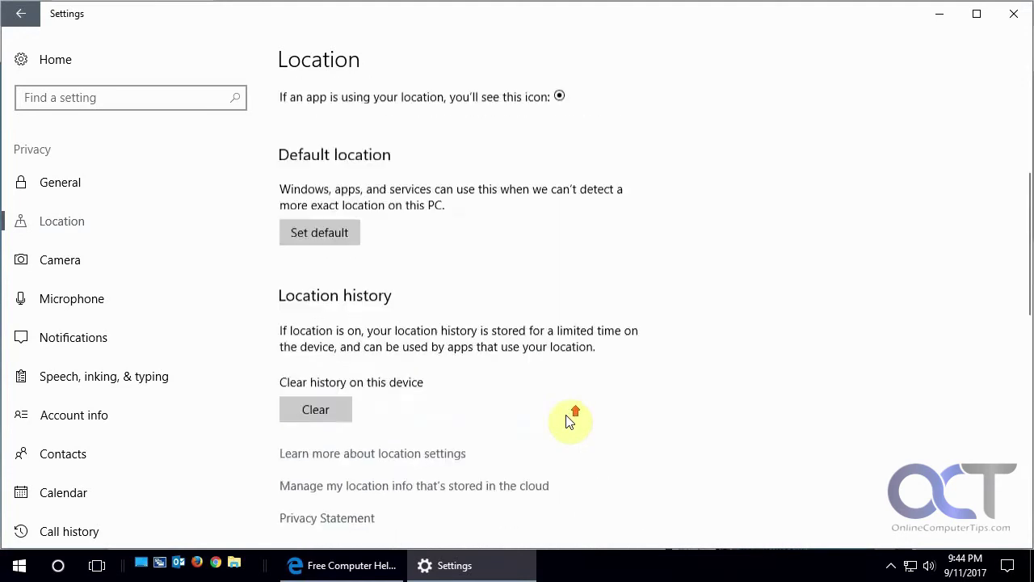
scroll(570, 420, up, 4)
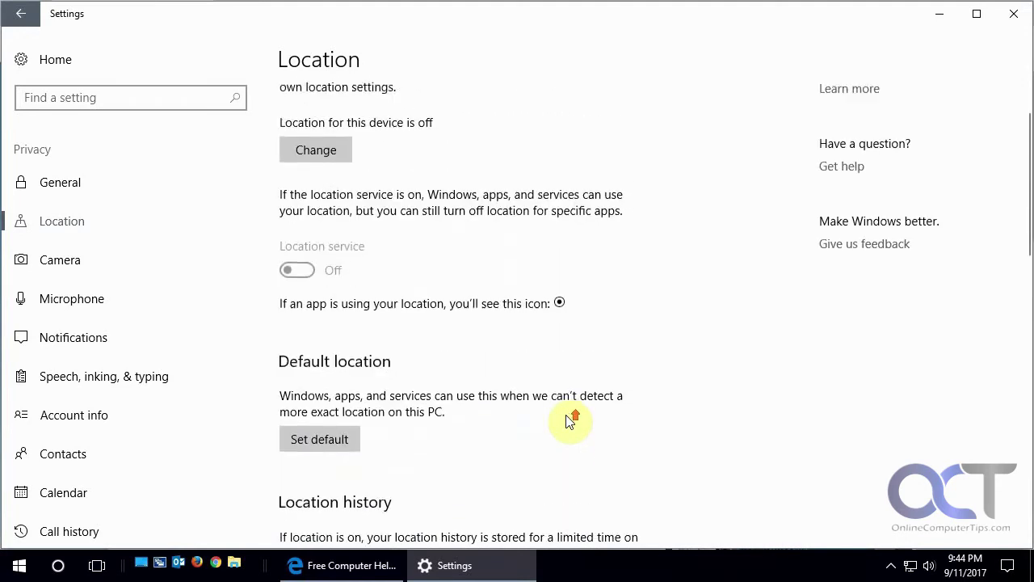
Open the Camera privacy page and scroll through its app list.
click(51, 260)
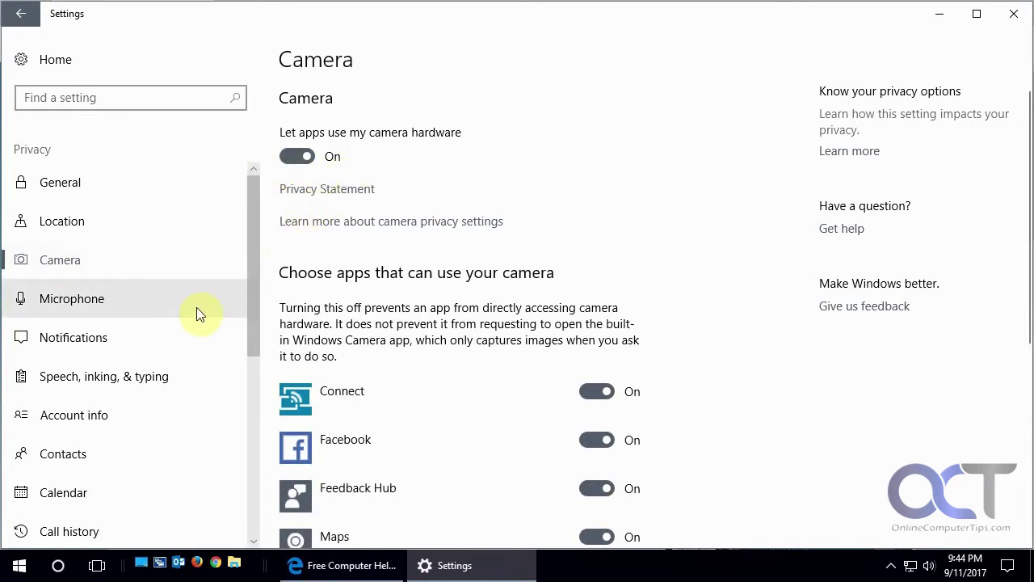
scroll(444, 490, down, 3)
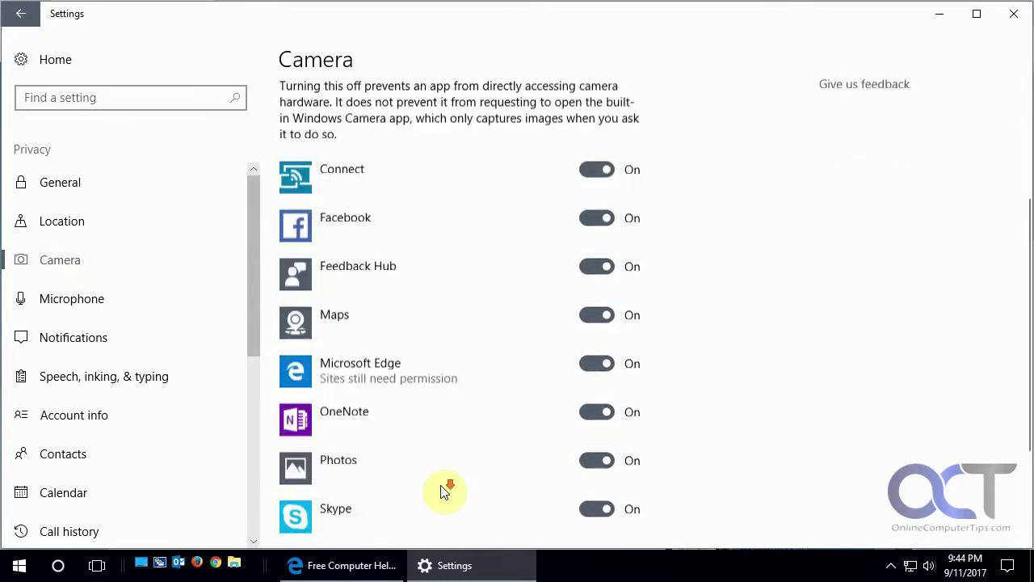
scroll(445, 490, down, 2)
scroll(434, 484, up, 5)
Look over the Microphone, Notifications, Speech, inking & typing, and Account info privacy pages.
click(70, 299)
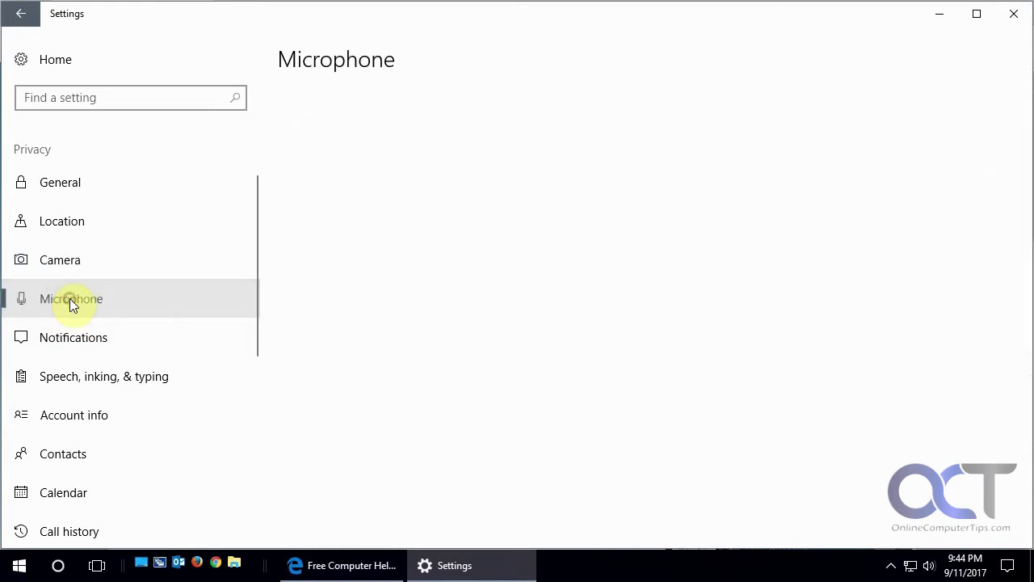
click(97, 339)
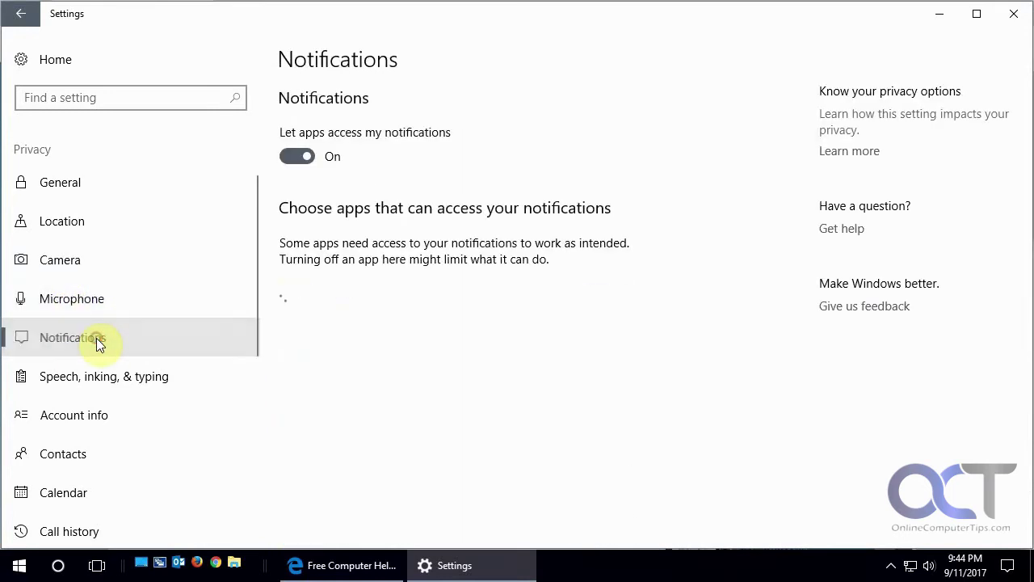
click(157, 380)
scroll(496, 398, down, 1)
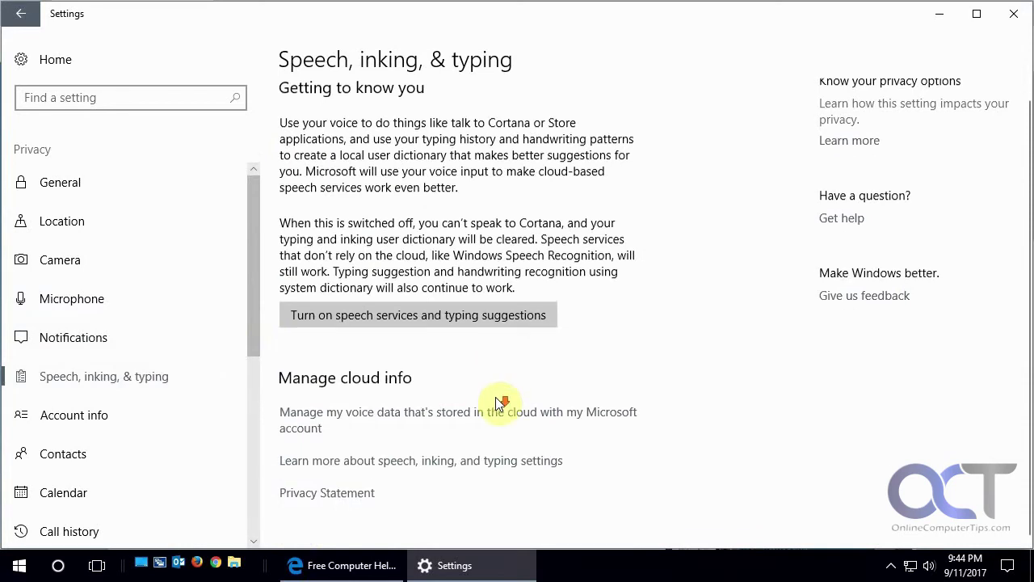
click(96, 412)
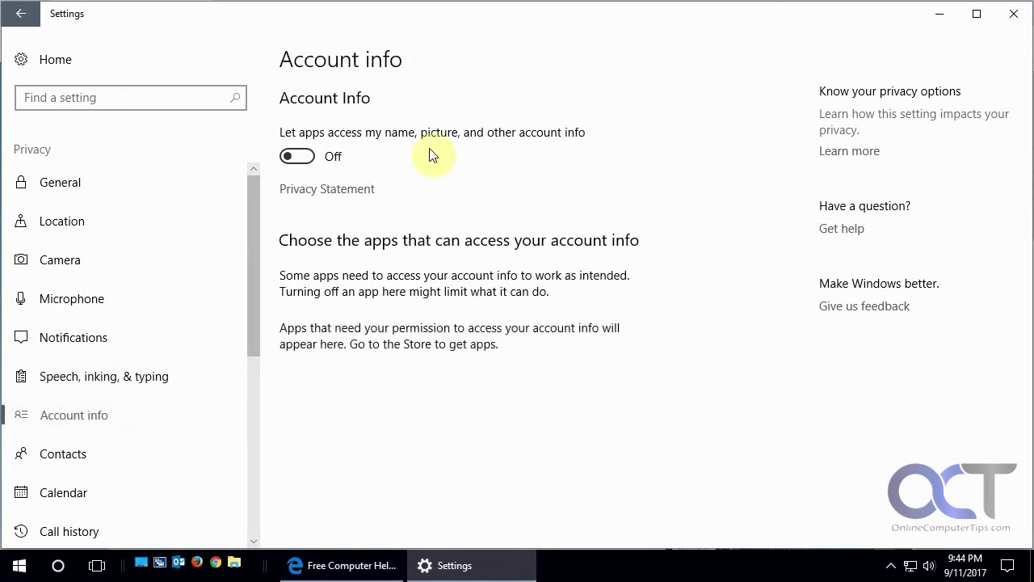
drag(253, 343, 253, 405)
Look over the Contacts, Calendar, Call history, Email and Tasks privacy pages.
click(77, 324)
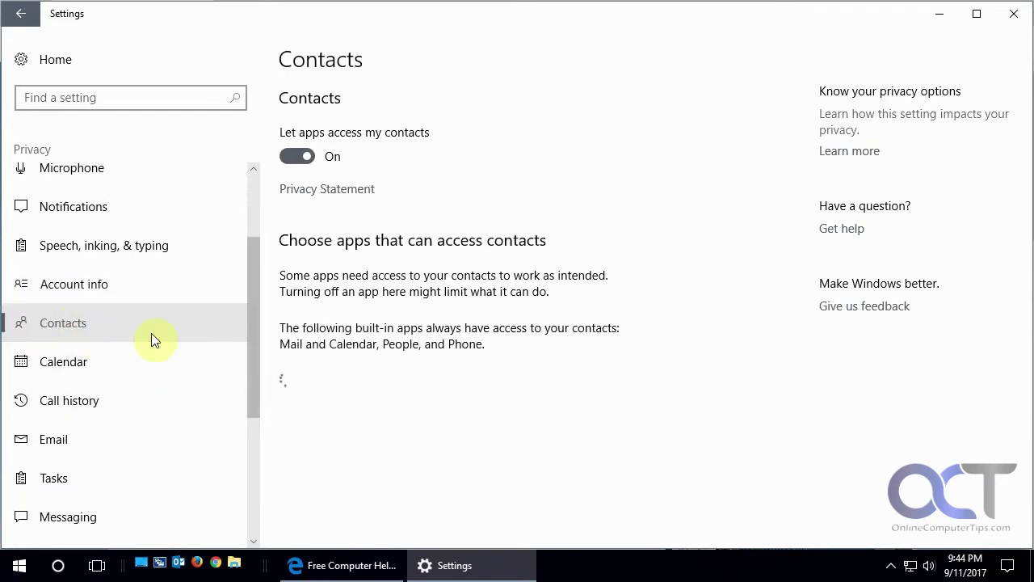
click(96, 359)
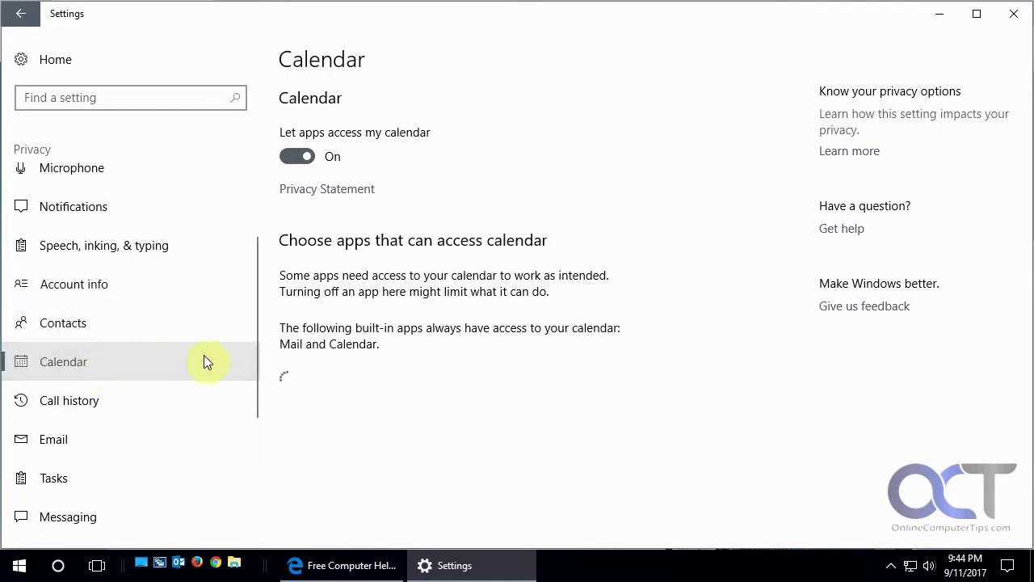
drag(252, 356, 245, 410)
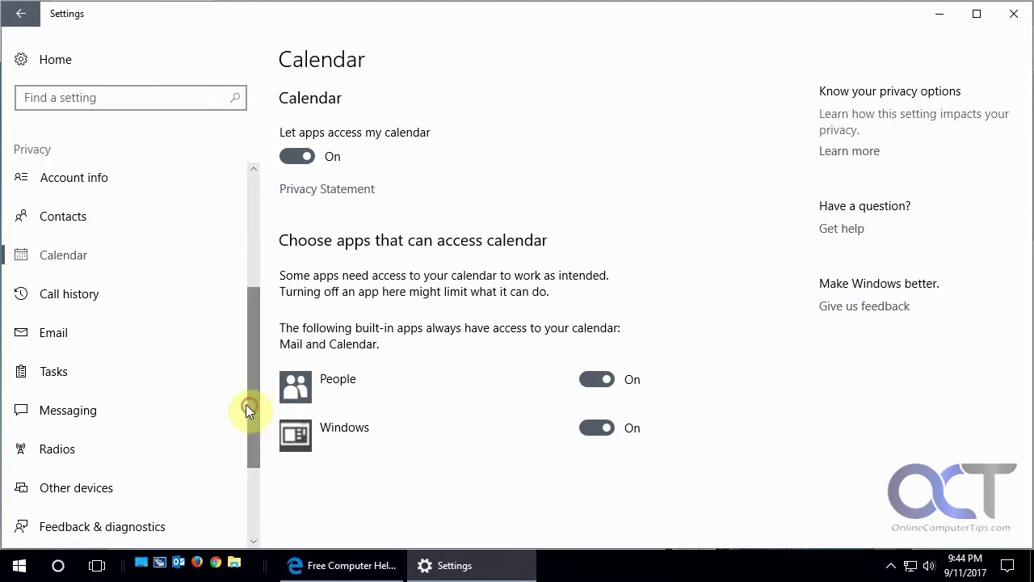
click(73, 293)
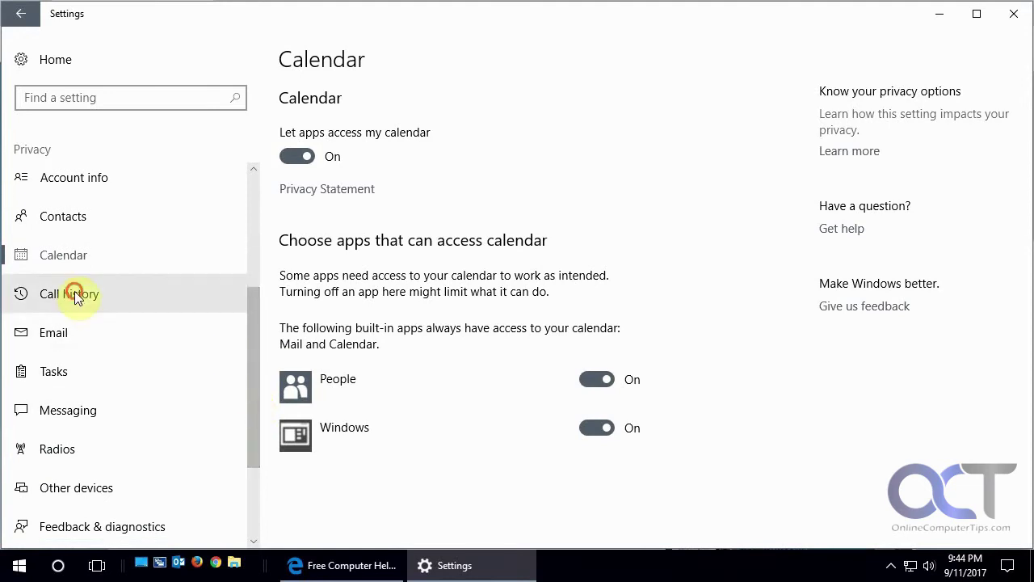
click(94, 334)
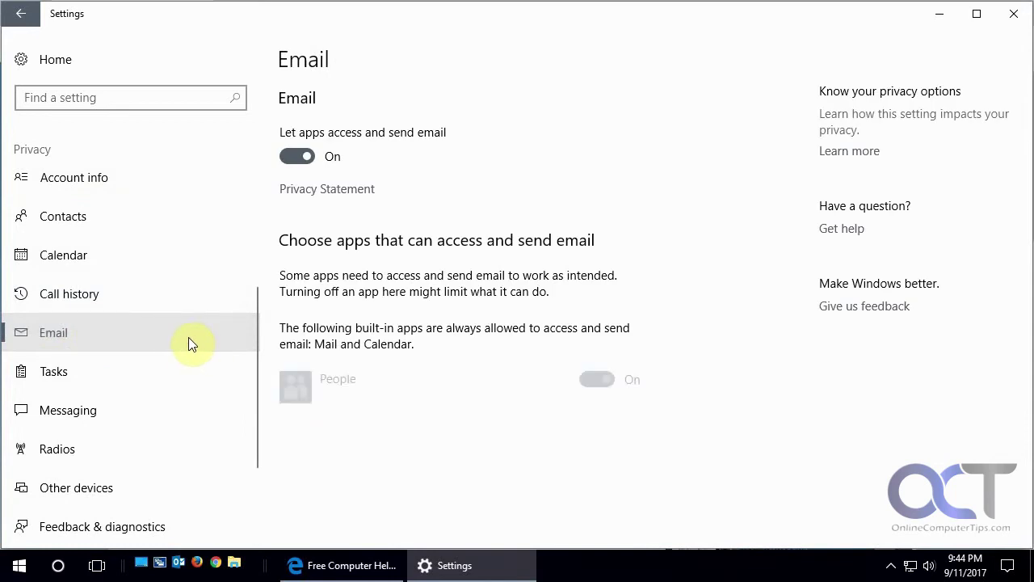
click(105, 378)
scroll(142, 399, down, 2)
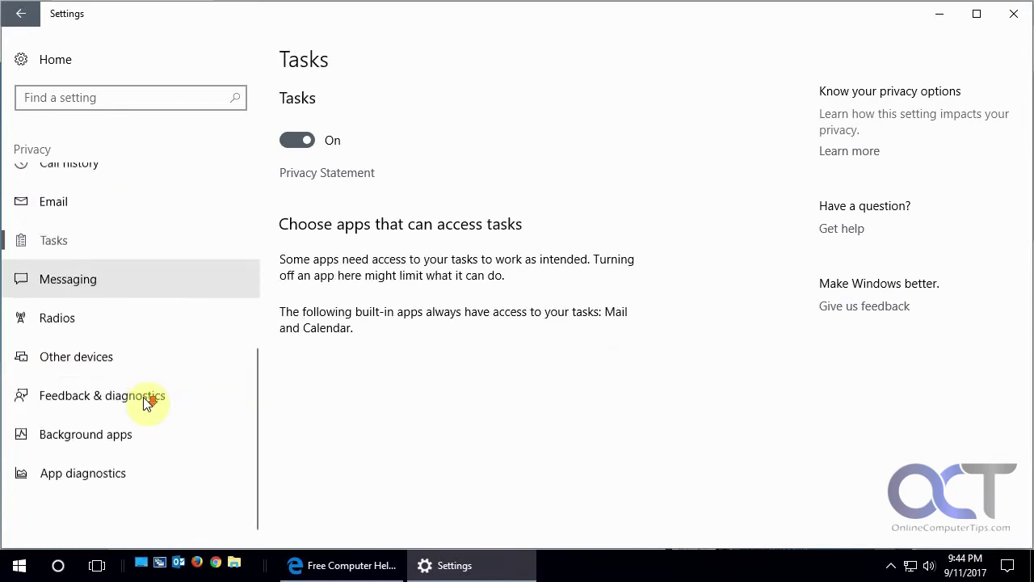
Turn Off app access for Messaging and Radios, and syncing with Other devices.
click(134, 278)
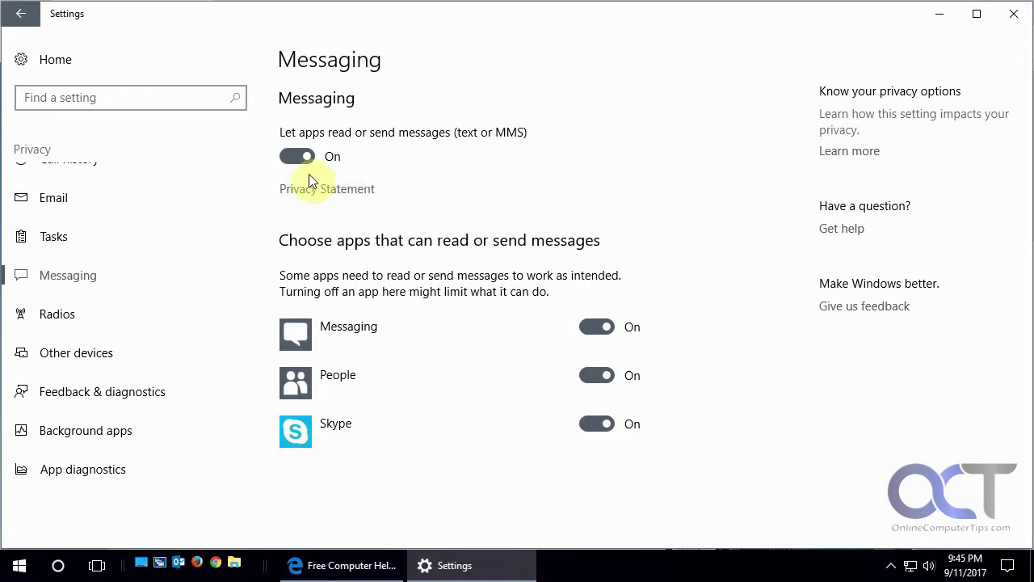
click(296, 156)
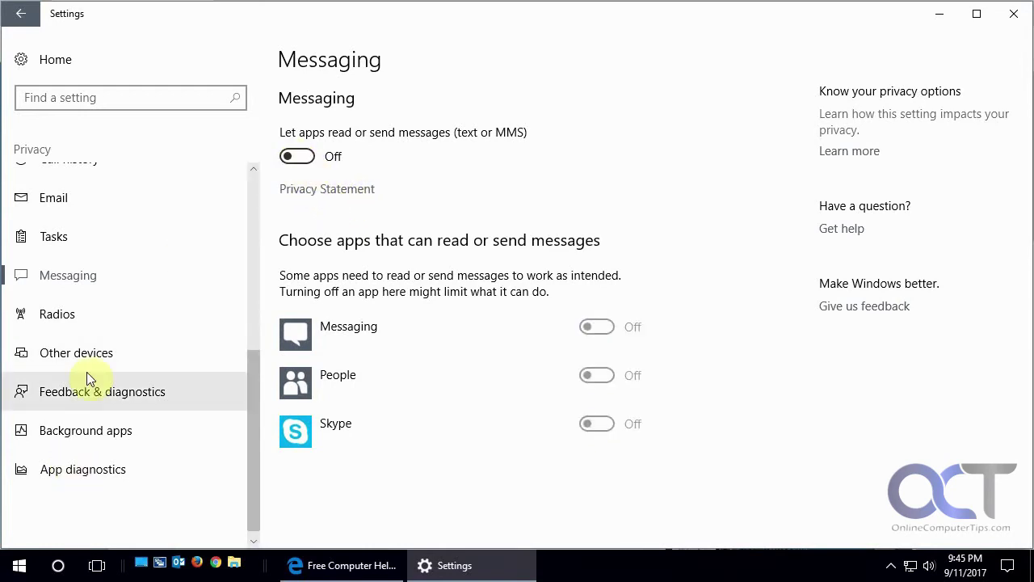
click(88, 317)
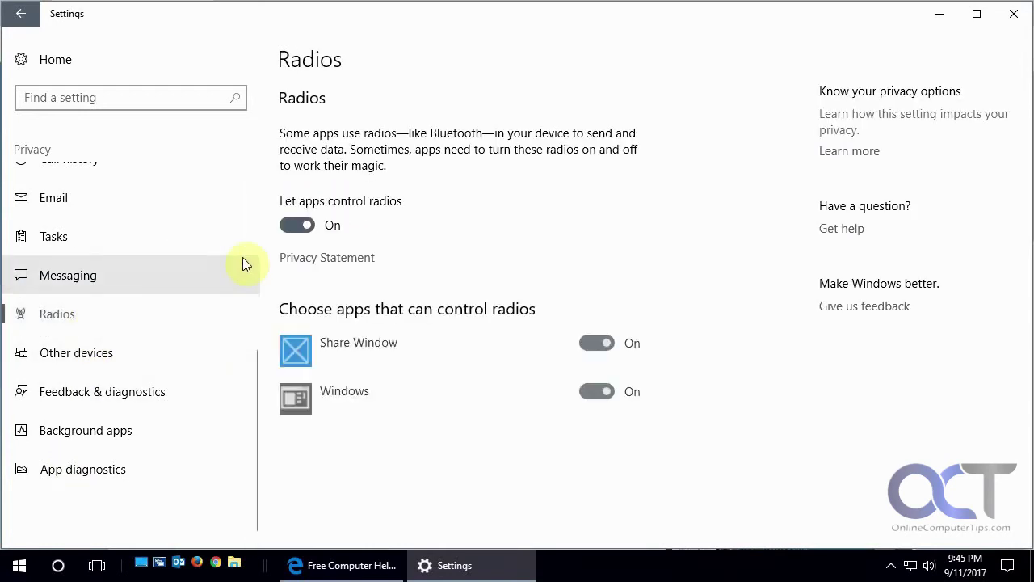
click(289, 227)
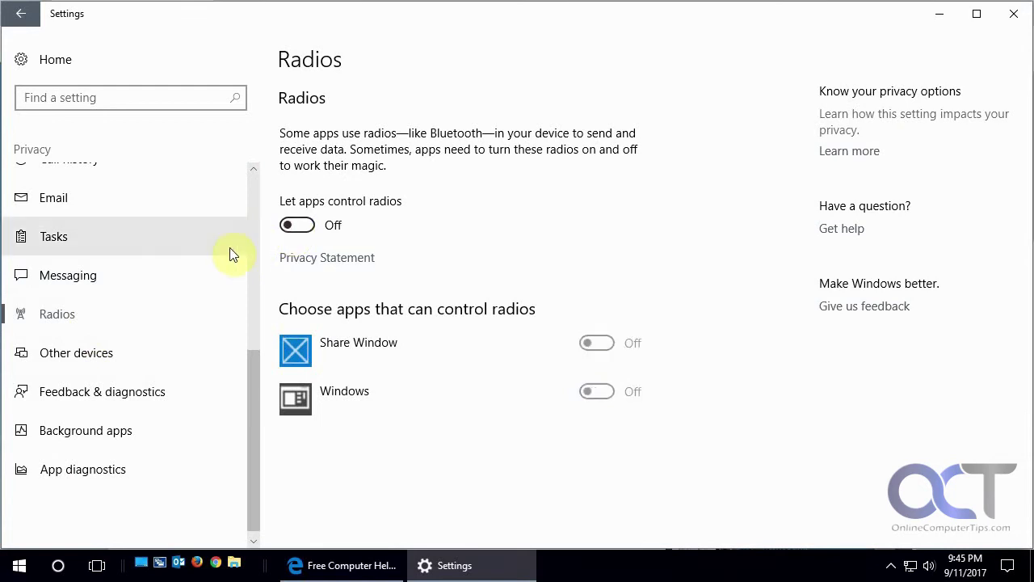
click(115, 352)
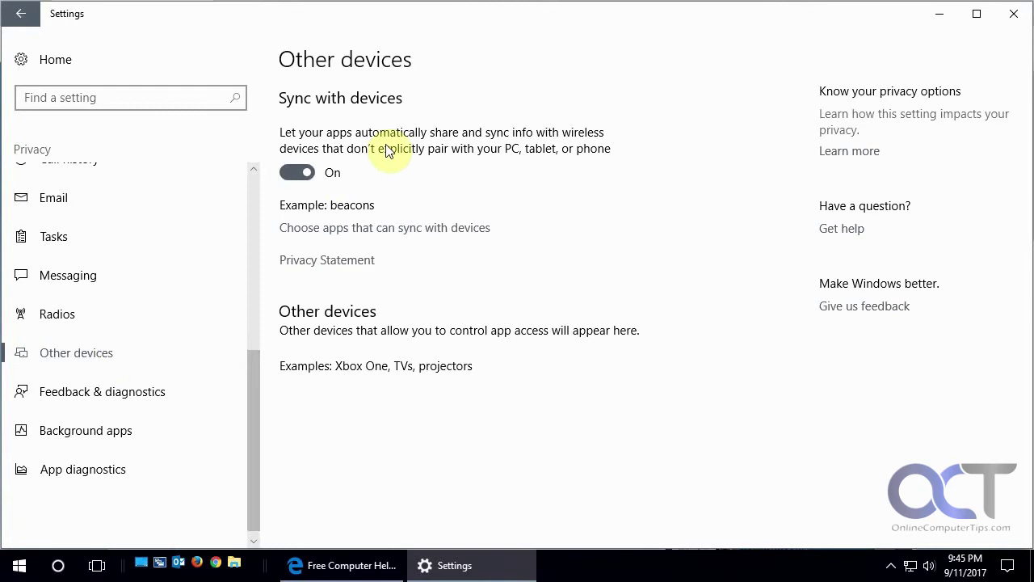
click(288, 173)
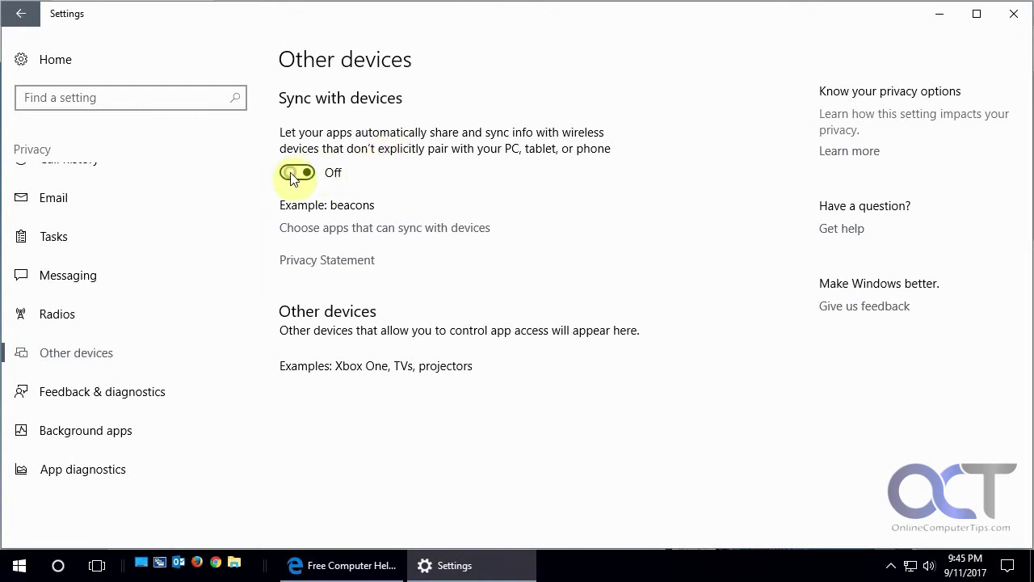
Move through Feedback & diagnostics to the Background apps privacy page.
click(95, 398)
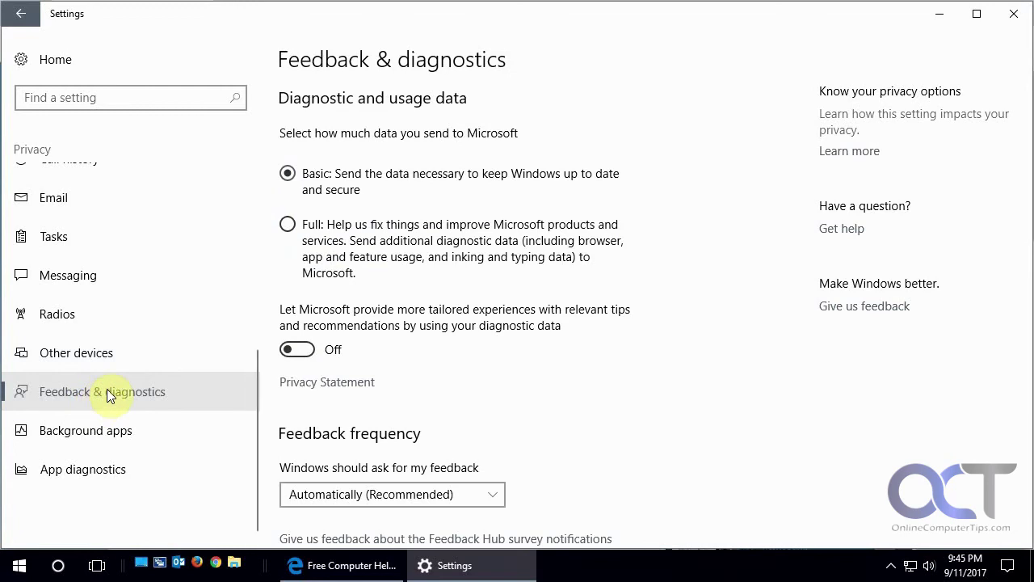
click(109, 426)
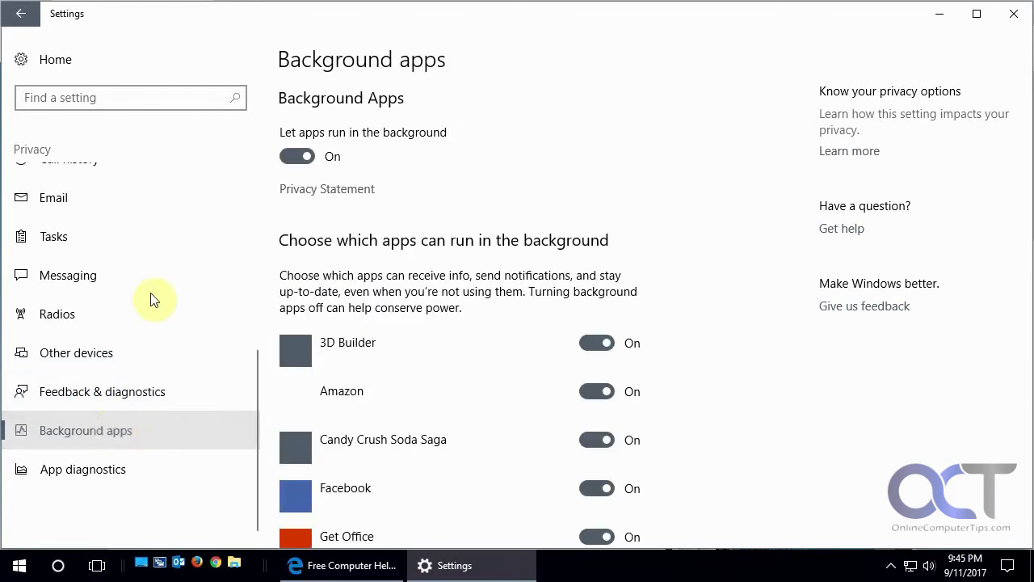
scroll(158, 324, up, 5)
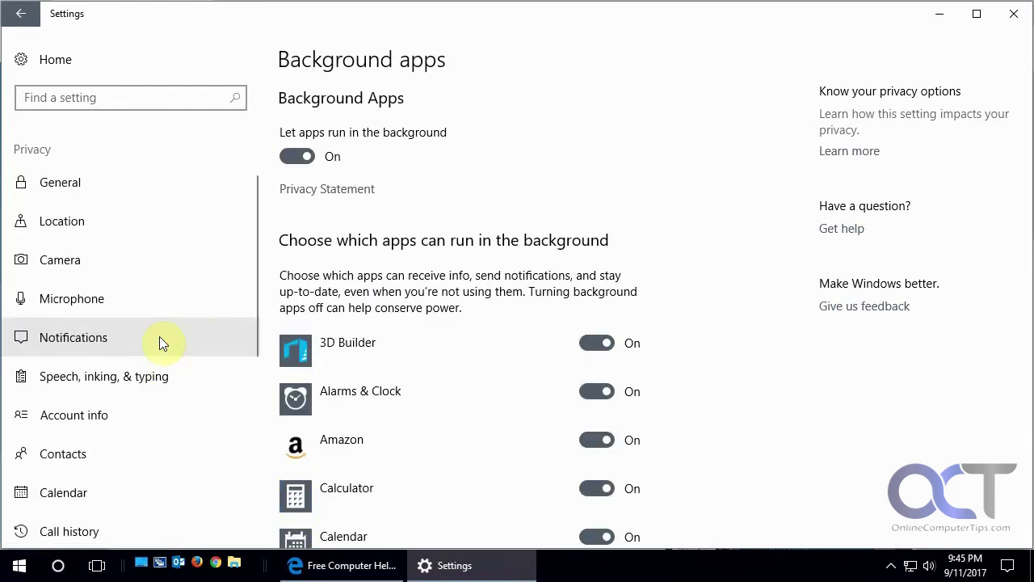
Return to the Settings home and reopen Privacy, scrolling its General page.
click(21, 13)
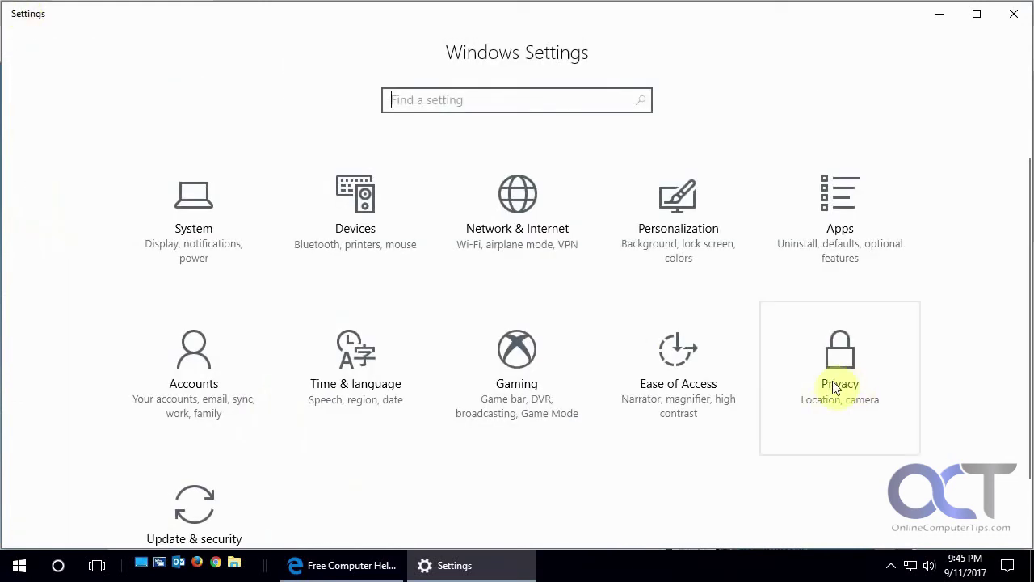
click(836, 388)
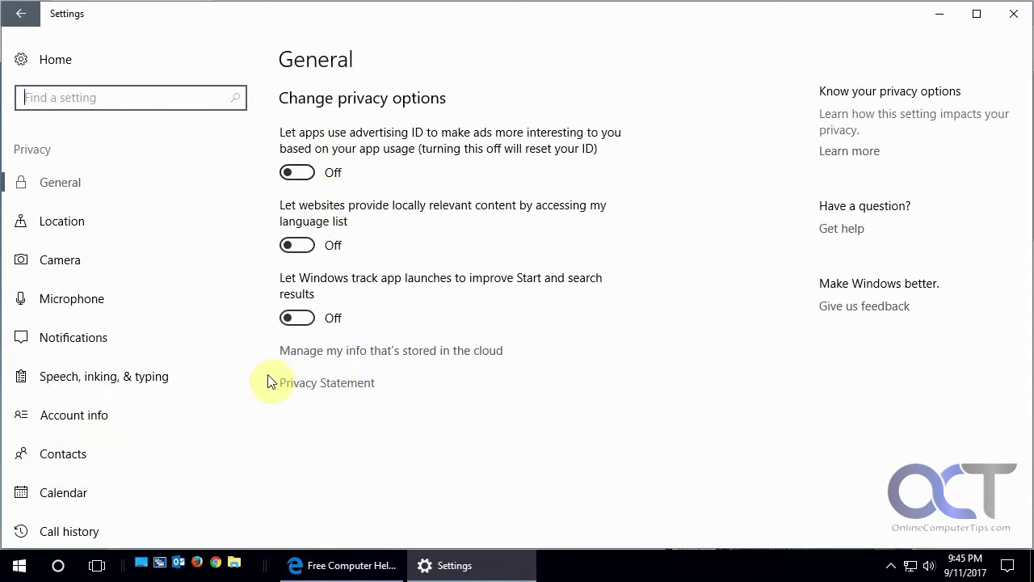
mouse_move(255, 342)
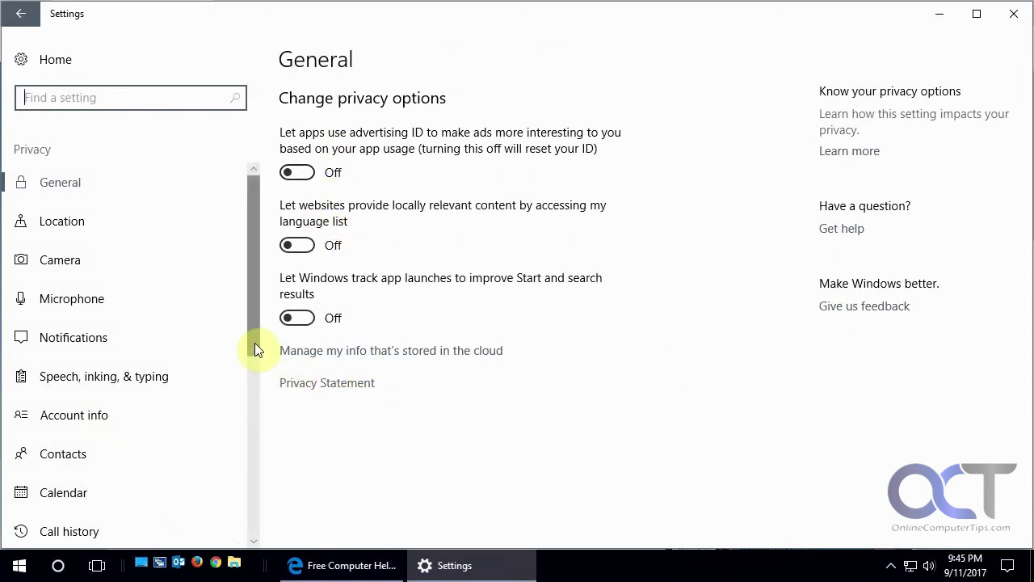
drag(254, 341, 261, 288)
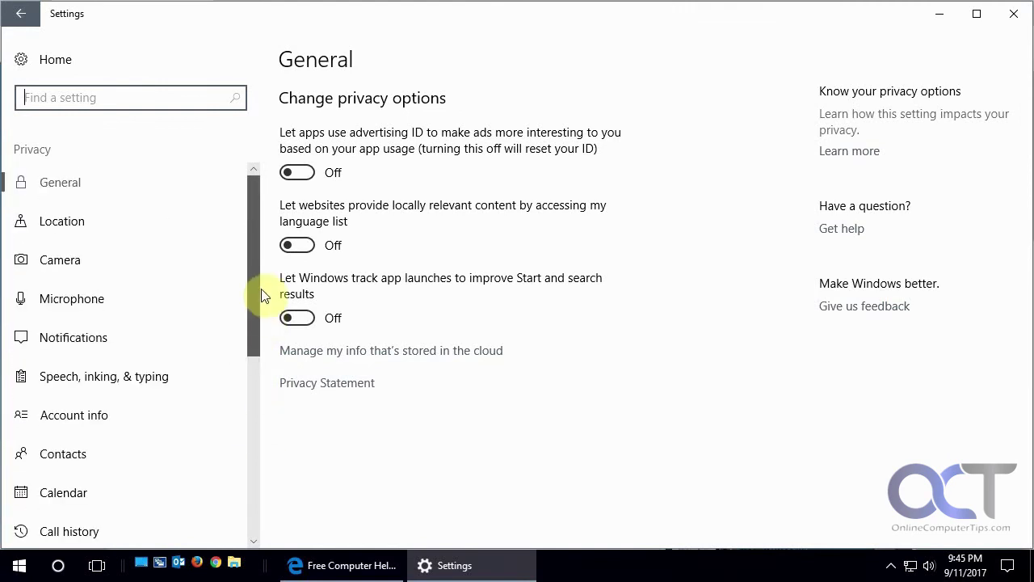